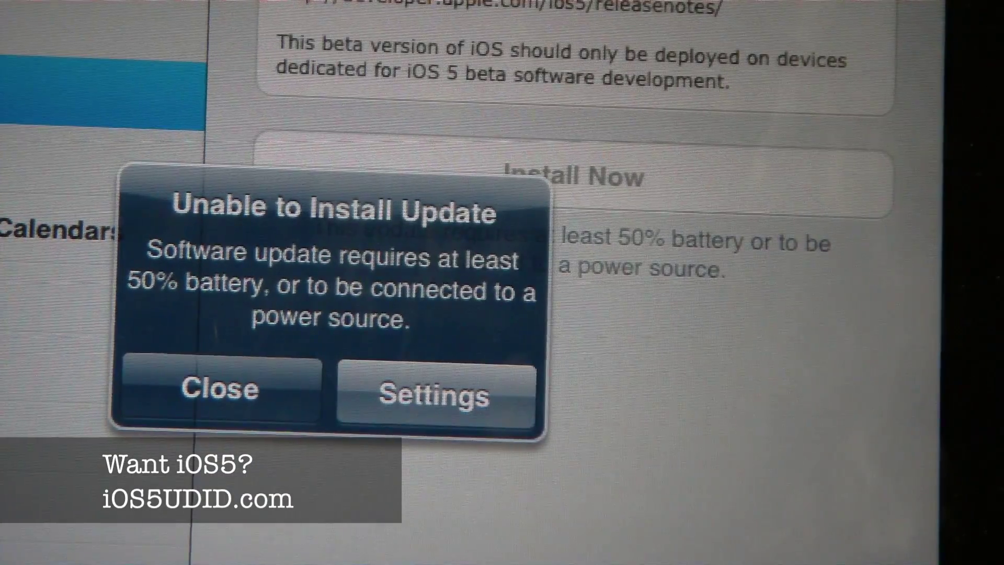
# Close the low-battery warning and start installing the downloaded iOS 5.0 beta 4 update
pyautogui.click(219, 385)
pyautogui.click(514, 218)
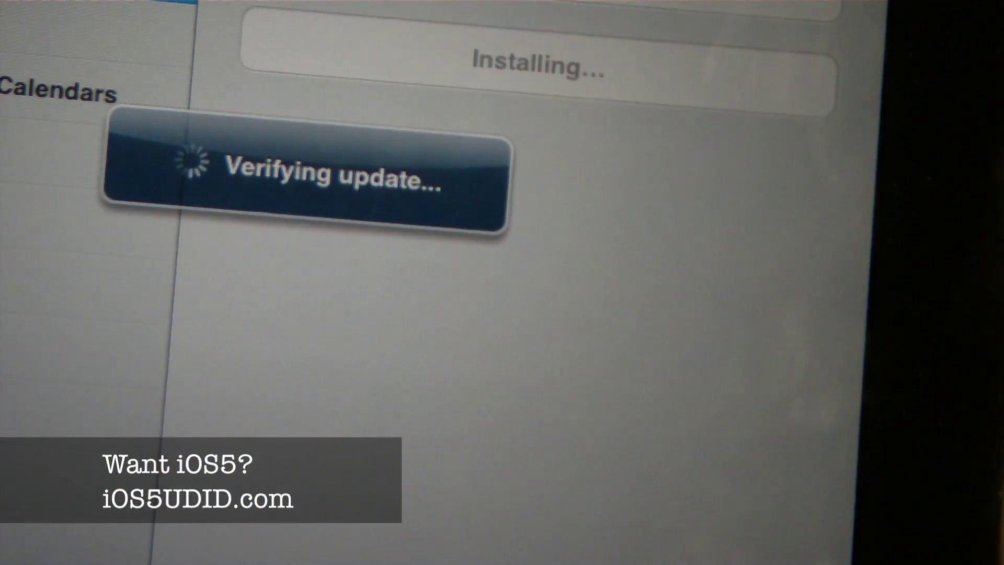